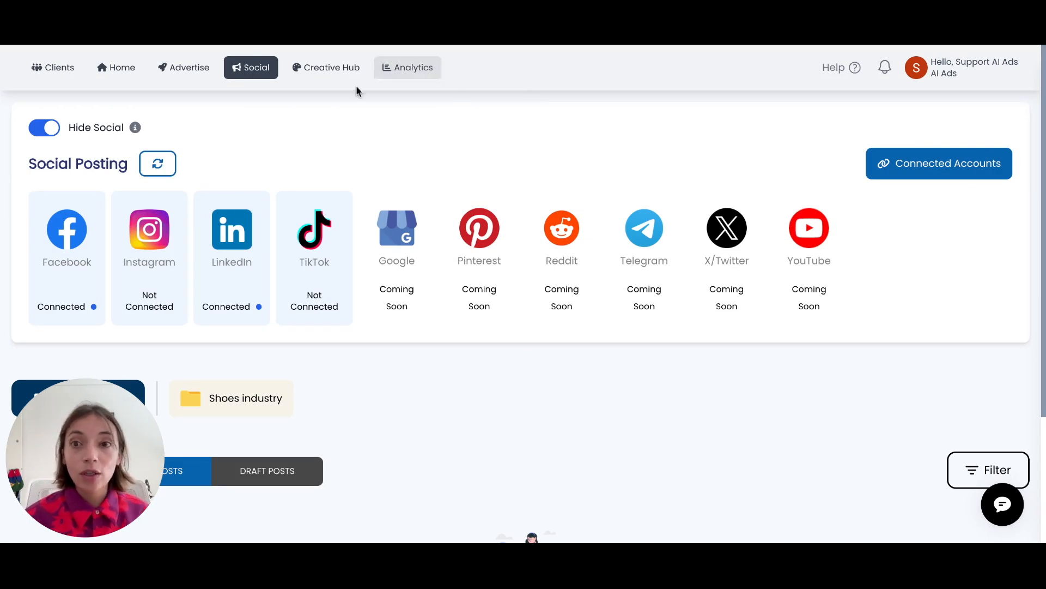
Step: Compare the Advertise and Social sections, and review the connected social media accounts in Social
left_click(209, 79)
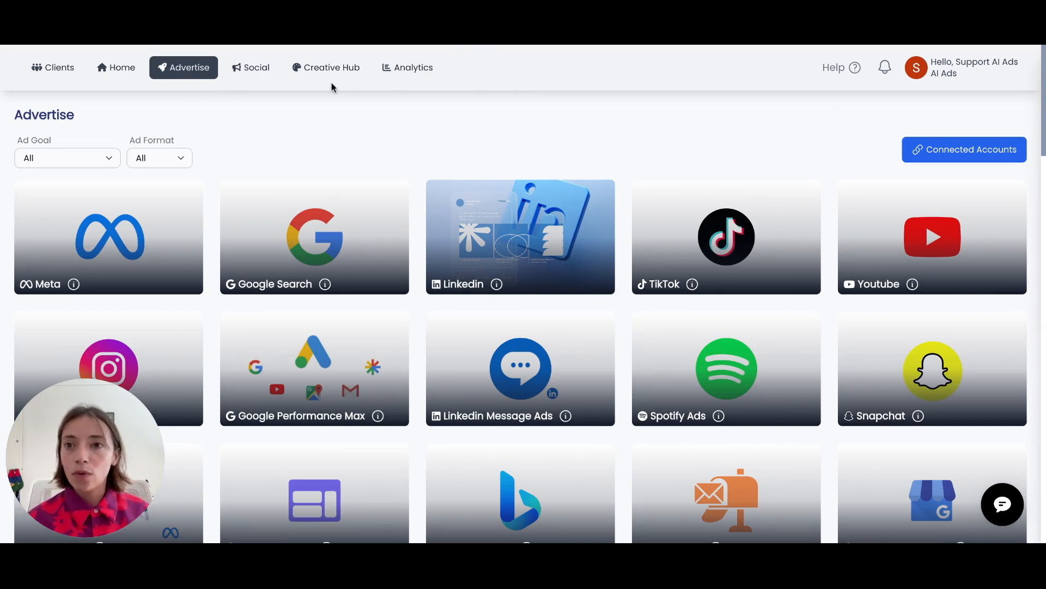
left_click(248, 69)
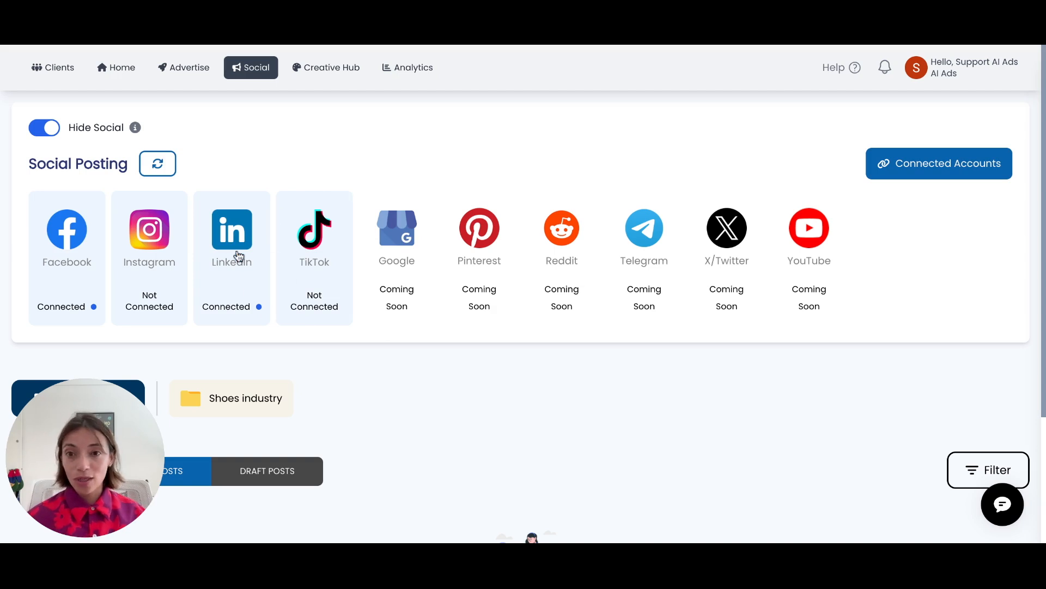
left_click(180, 67)
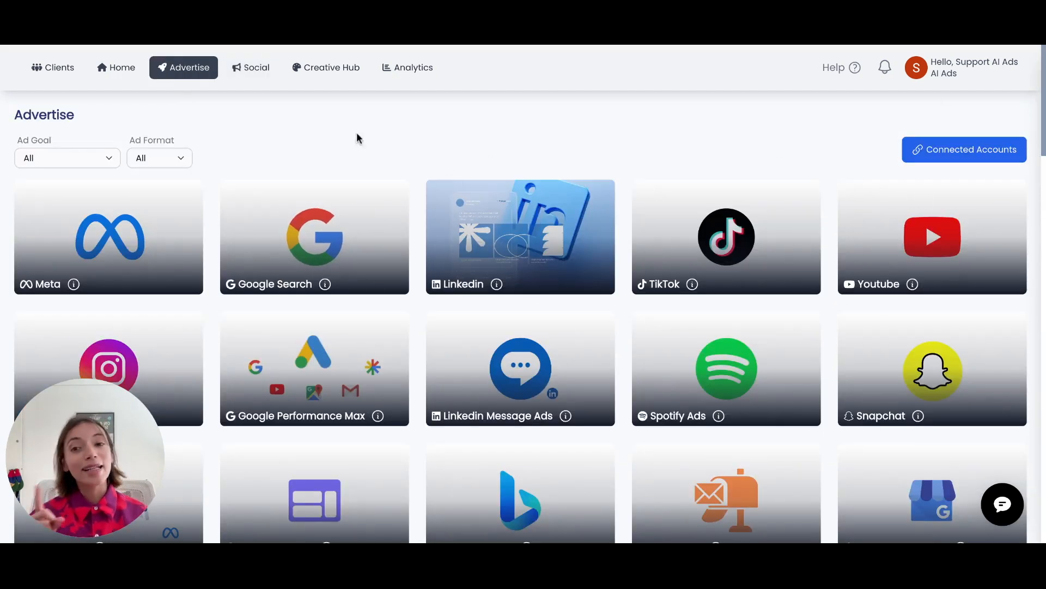
left_click(256, 67)
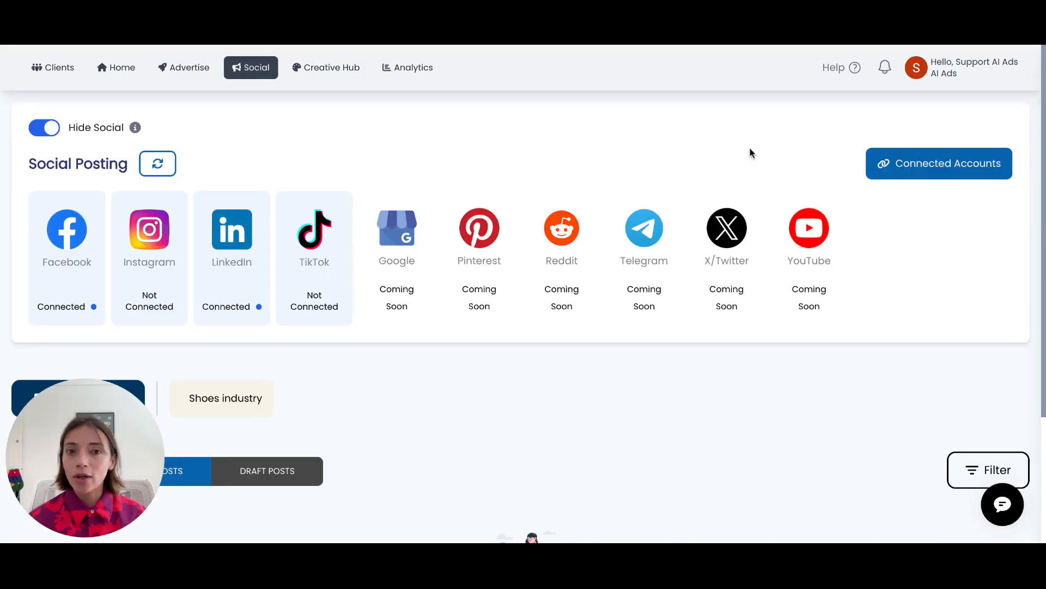
left_click(928, 172)
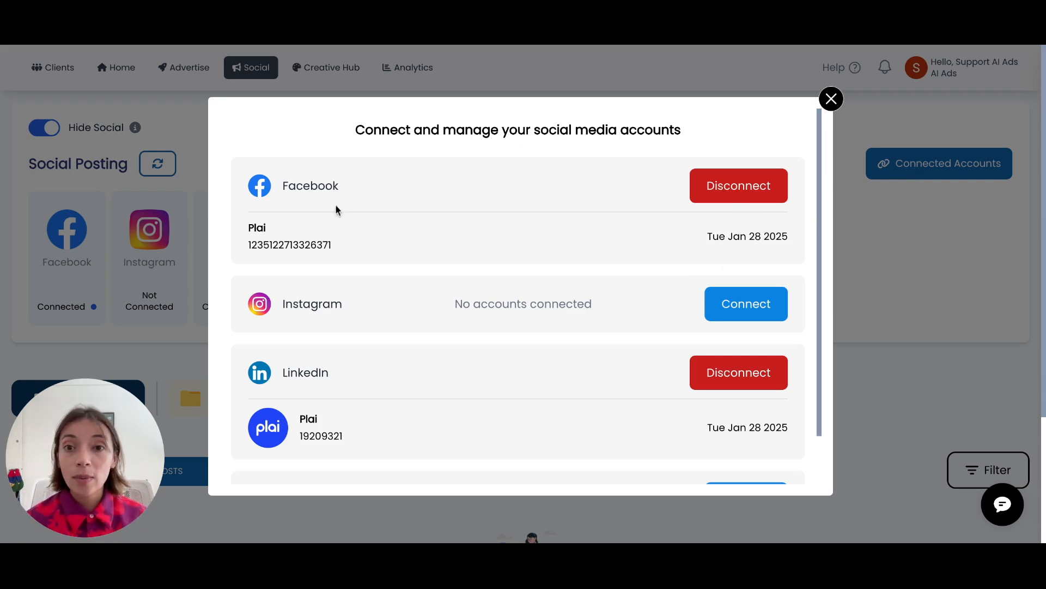
left_click(832, 98)
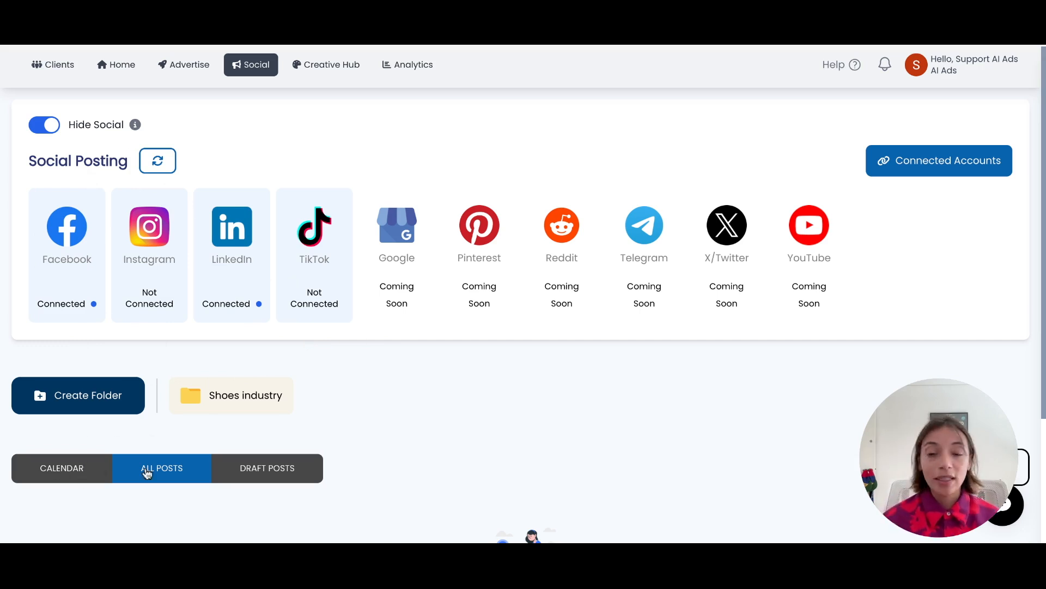
Step: Start creating a Facebook post and open its campaign prompt for editing
left_click(41, 398)
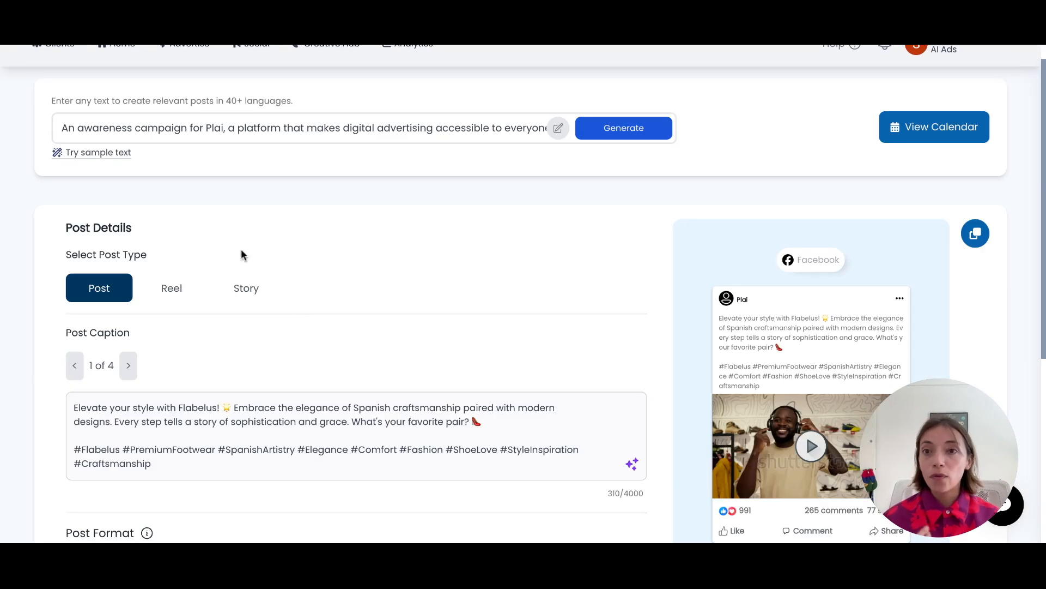
scroll(271, 270, "up", 1)
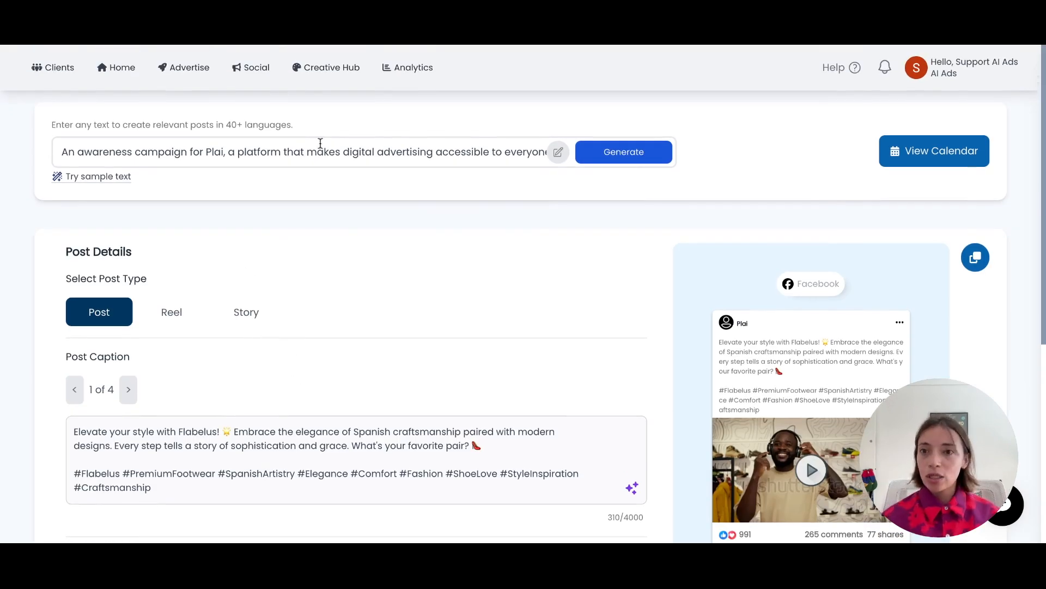
left_click(558, 151)
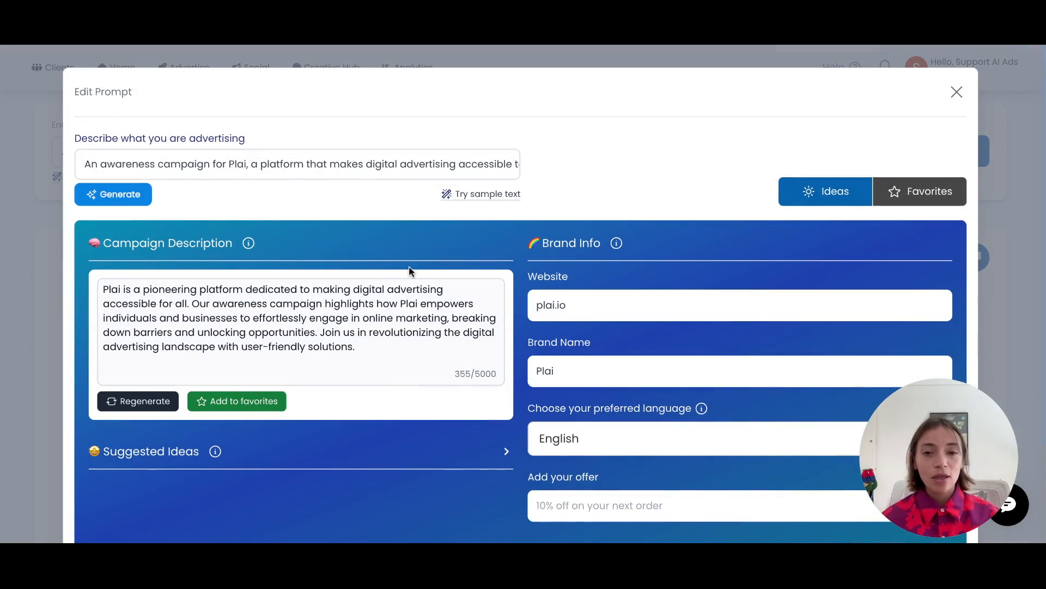
Step: Check the website and brand name, regenerate the campaign description, and generate fresh post captions from the prompt
double_click(601, 304)
double_click(621, 367)
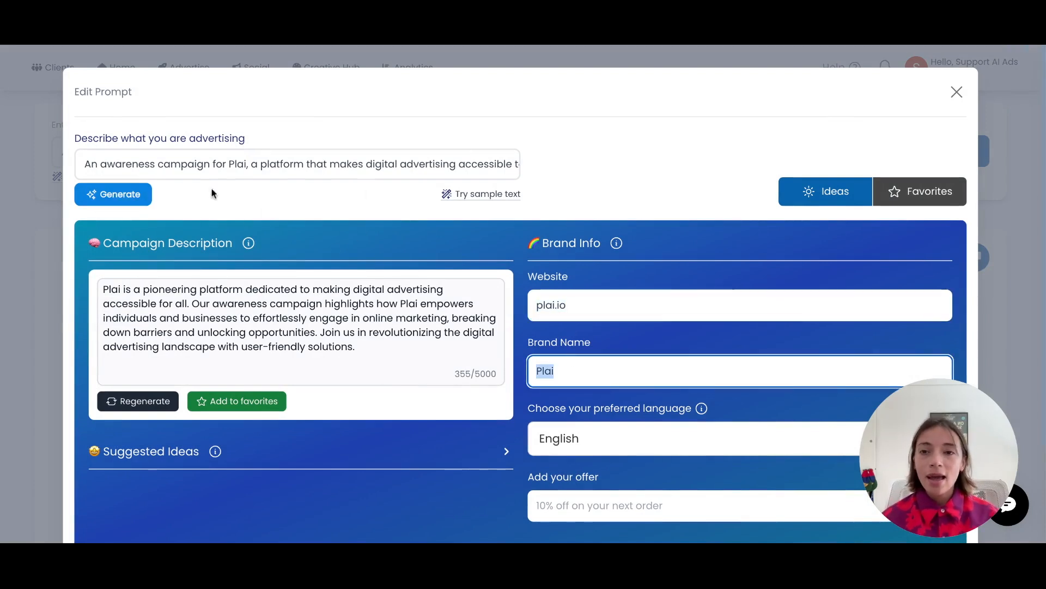
left_click(136, 406)
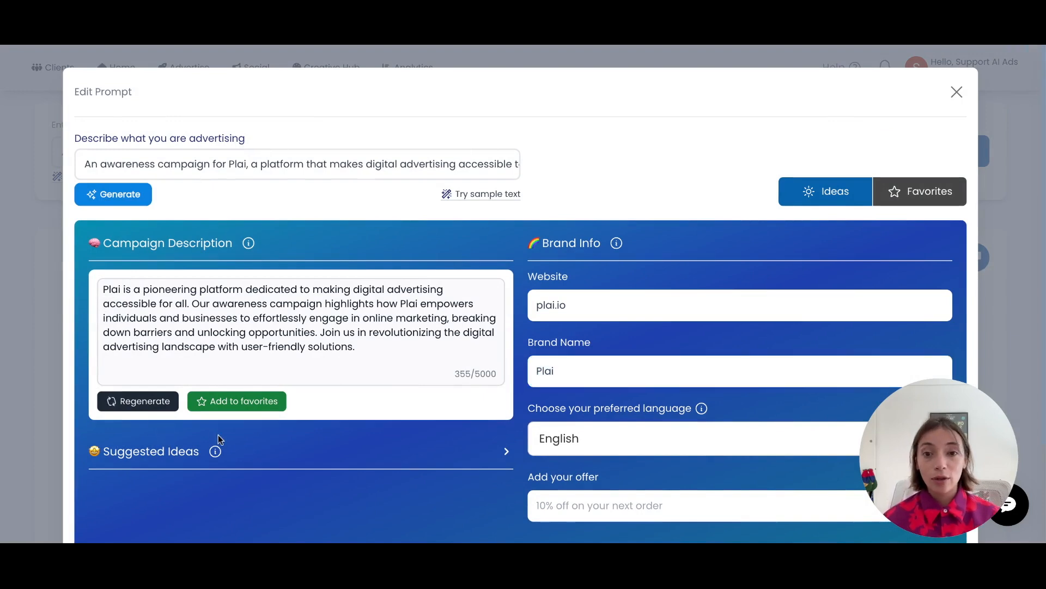
scroll(332, 444, "down", 3)
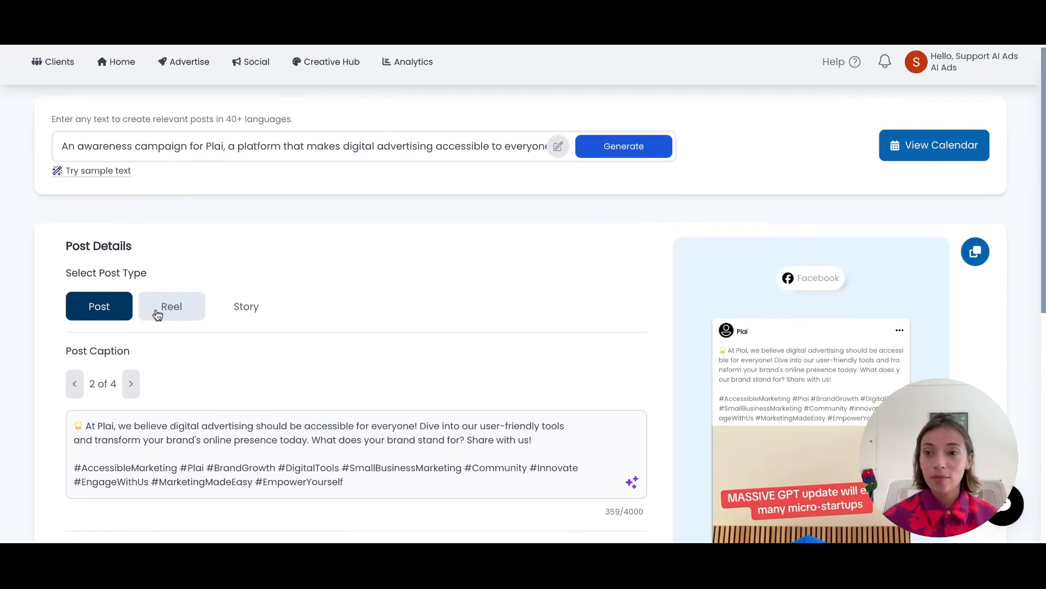
Step: Go to the first caption variation and examine its AI rewriting options and hashtags
scroll(154, 316, "down", 2)
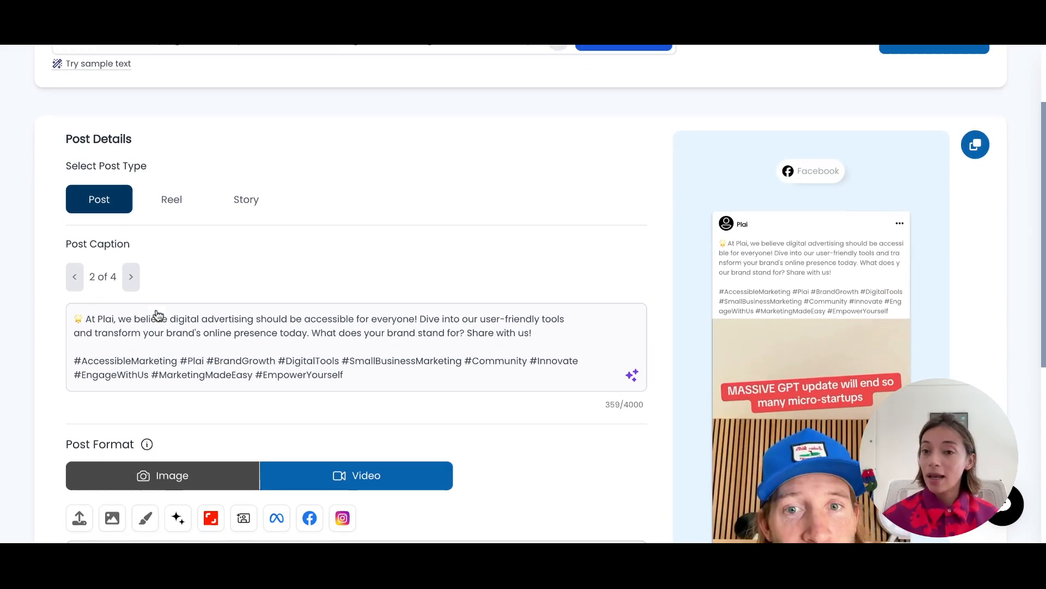
left_click(76, 276)
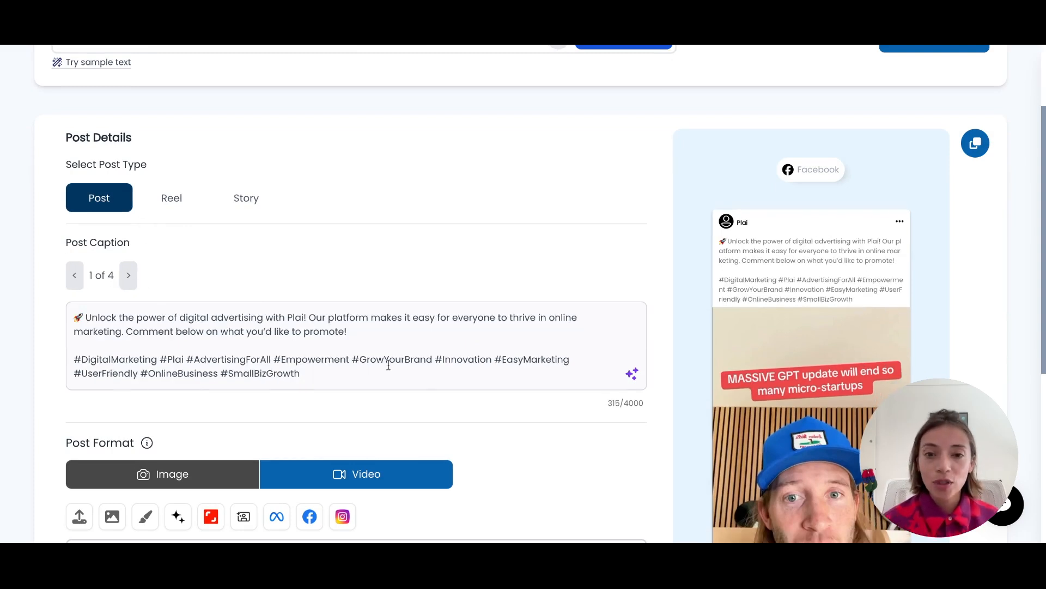
left_click(632, 374)
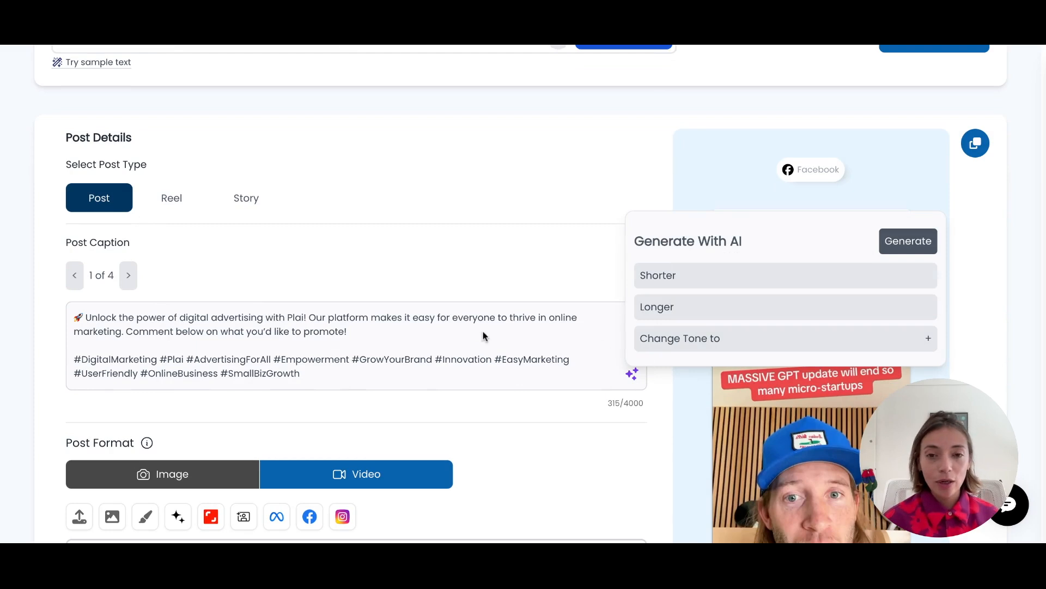
left_click(373, 353)
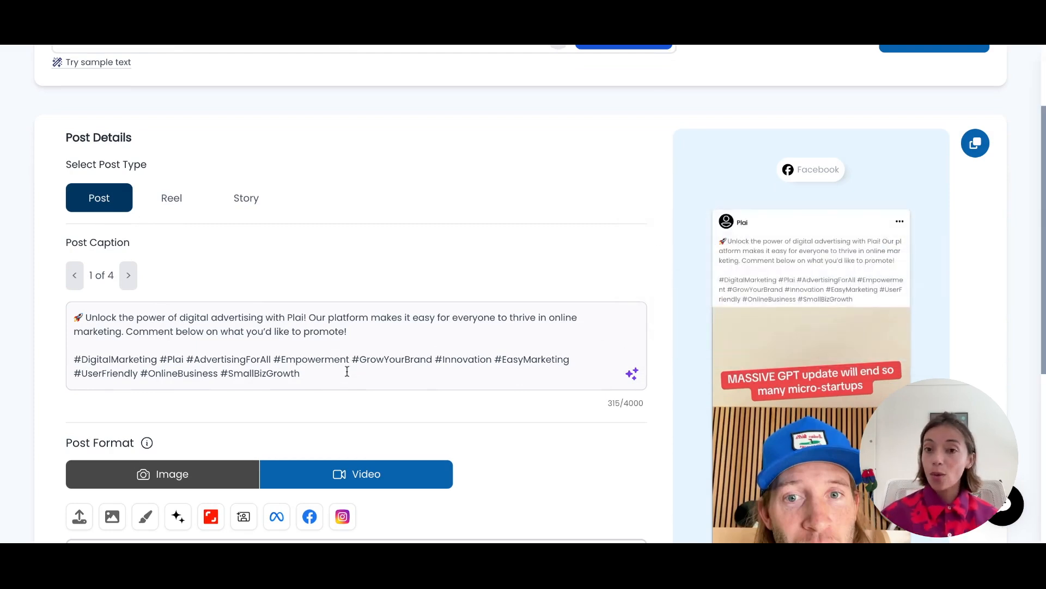
left_click_drag(345, 377, 26, 349)
left_click(399, 337)
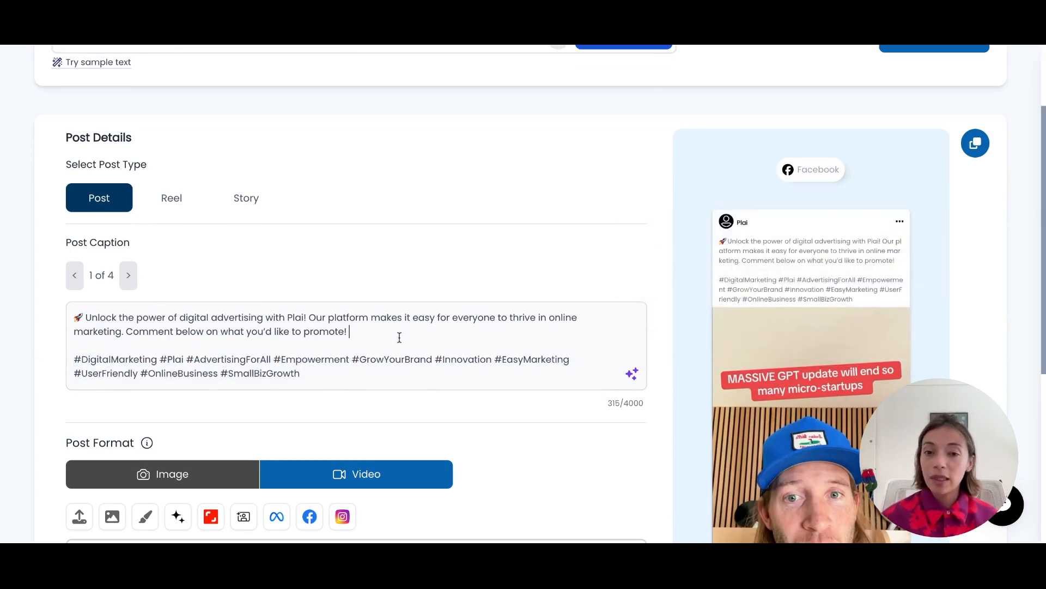
Step: Switch the post caption to variation 4 of 4
left_click(128, 275)
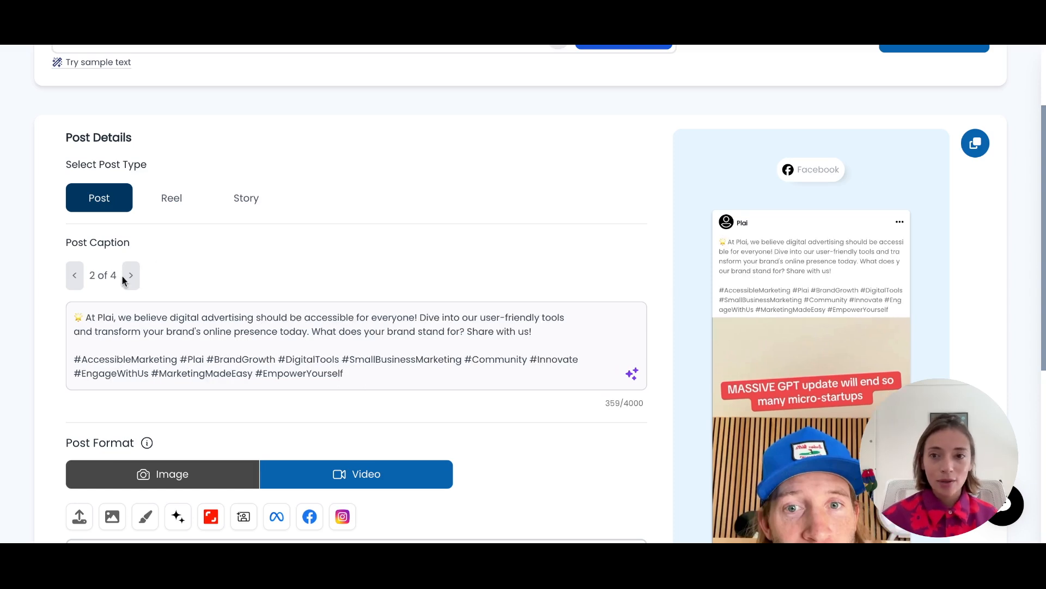
left_click(129, 276)
left_click(131, 275)
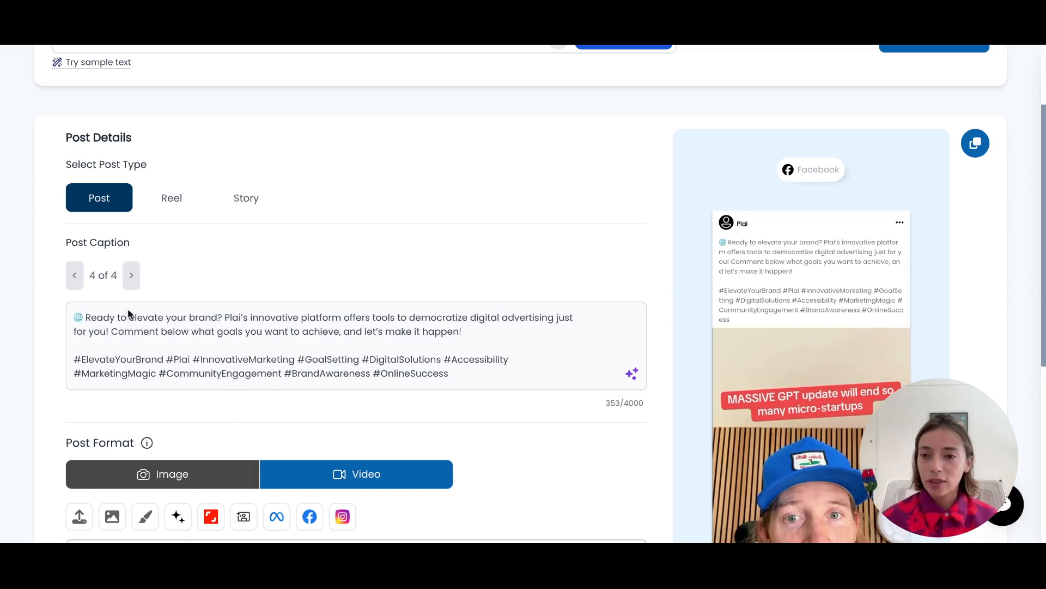
Step: Browse the video sources for the post, including My Media, AI Avatar Video, Generate Videos with AI and the Facebook page
scroll(634, 184, "down", 3)
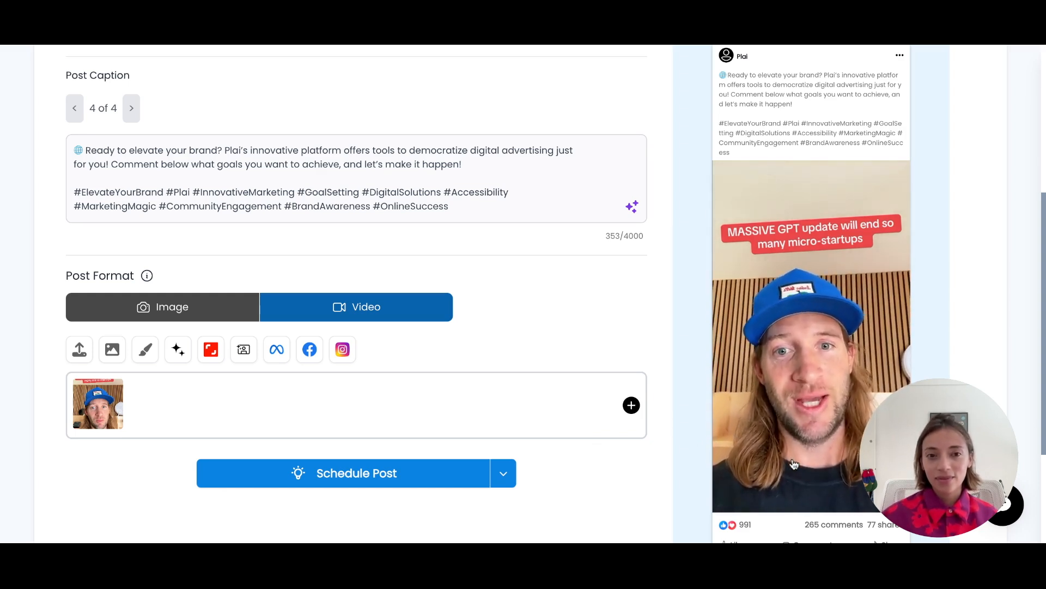
left_click(816, 374)
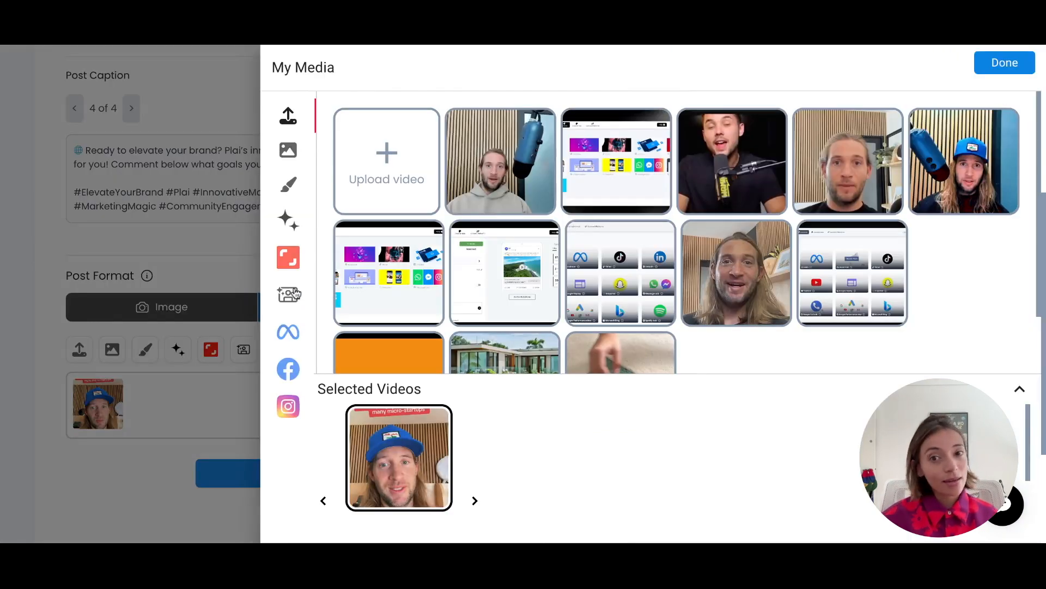
left_click(294, 298)
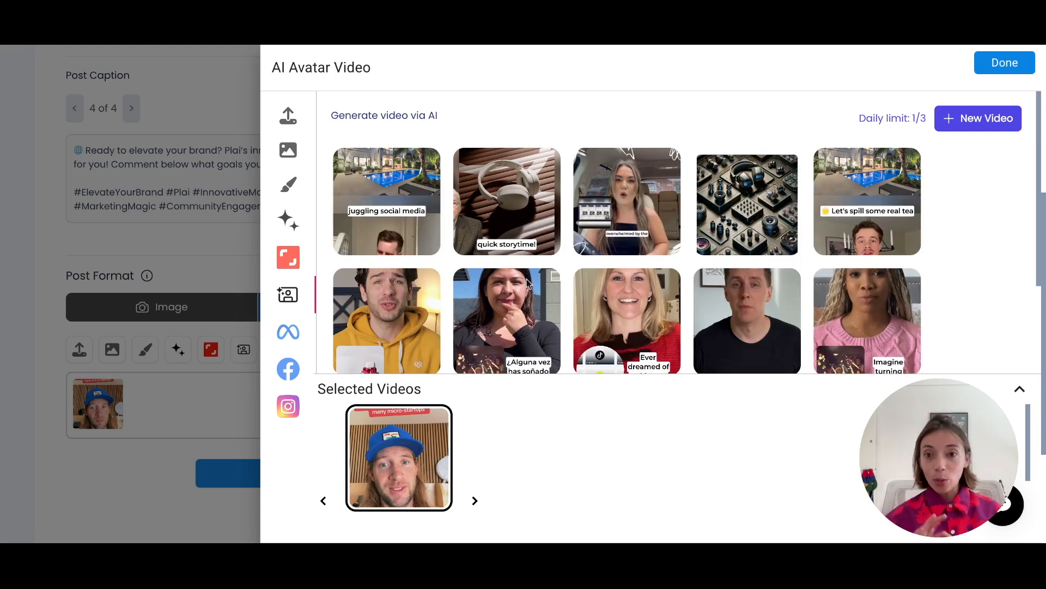
left_click(288, 257)
left_click(288, 221)
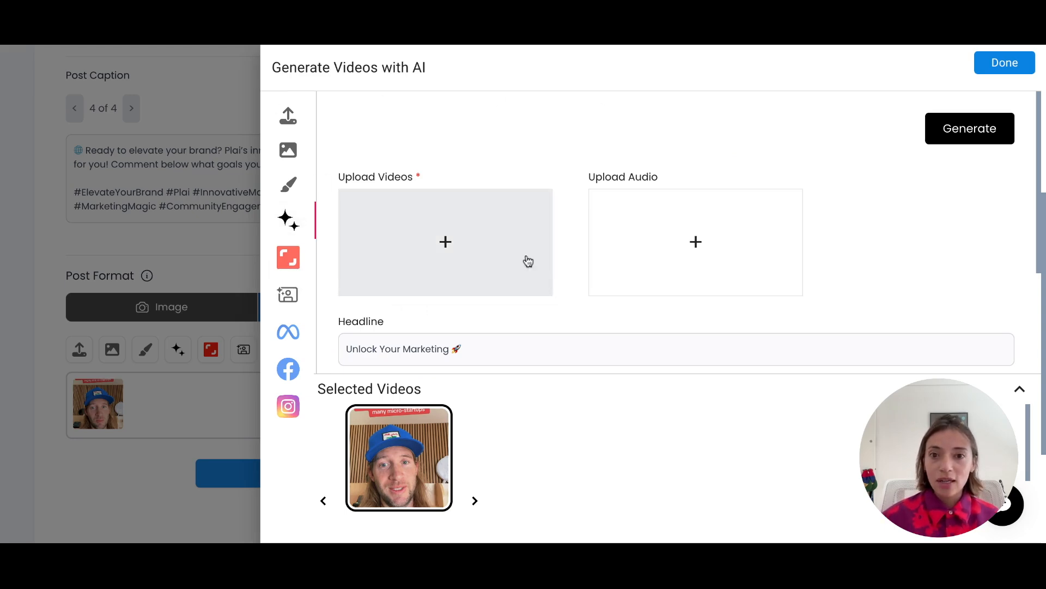
scroll(528, 256, "down", 3)
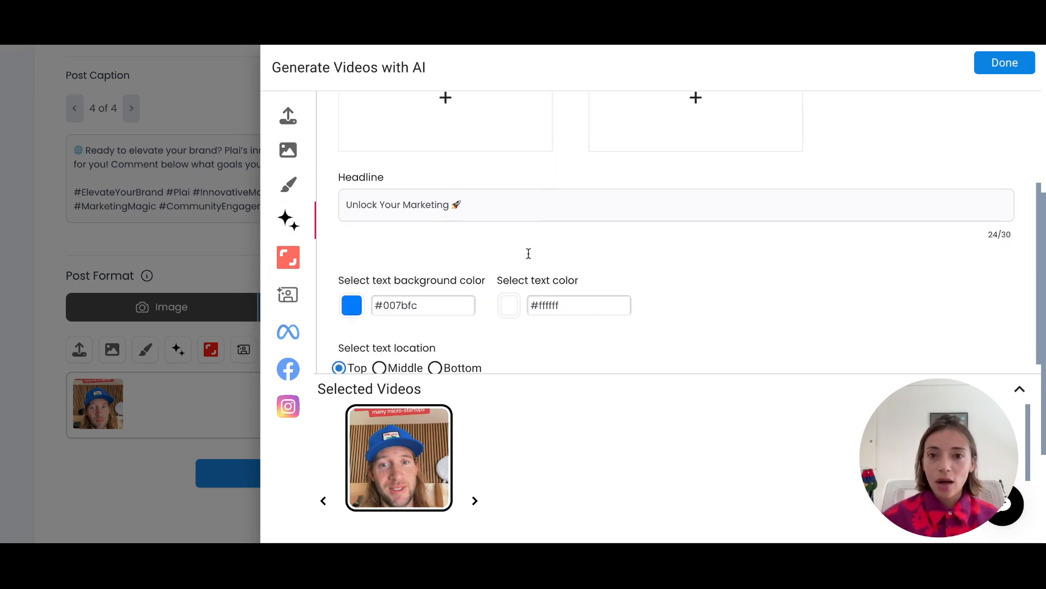
left_click(288, 333)
left_click(289, 369)
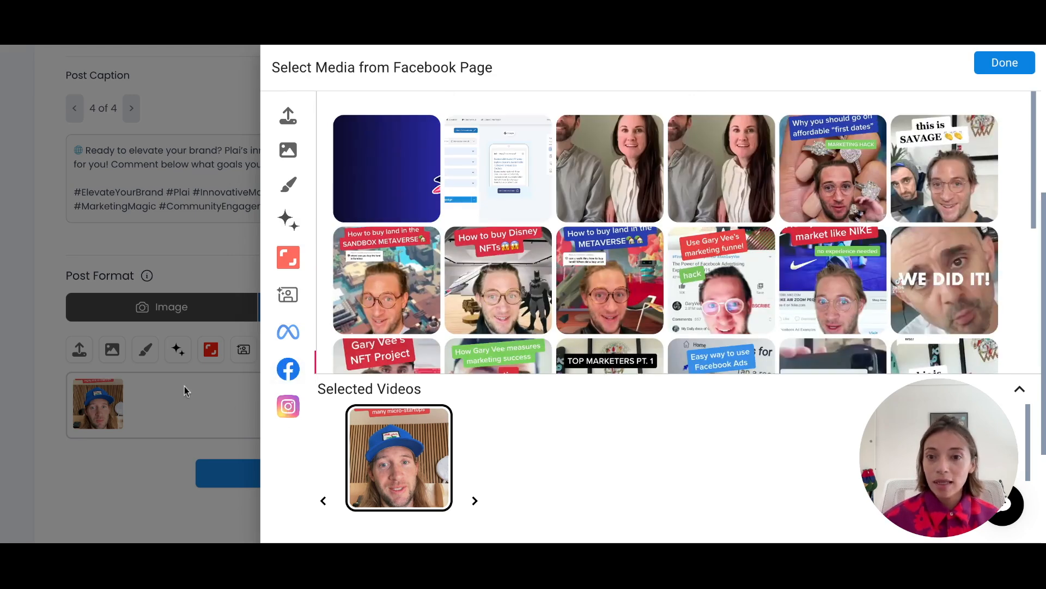
left_click(205, 390)
Step: Set the post format to Image and generate memes from the suggested idea "Digital Advertising 101 Workshops"
left_click(239, 311)
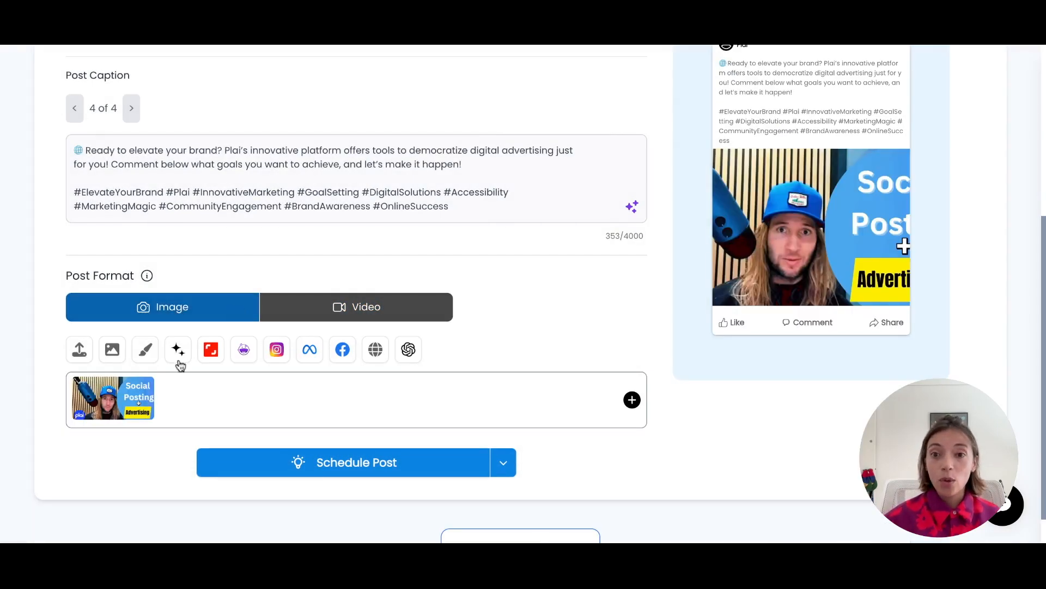
left_click(243, 354)
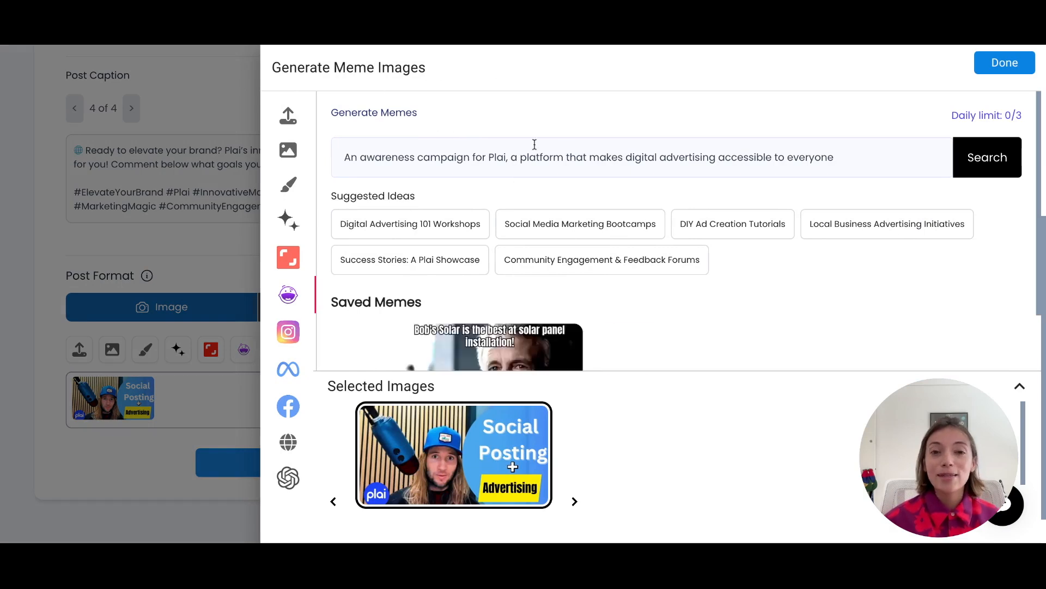
left_click(464, 226)
left_click(1008, 170)
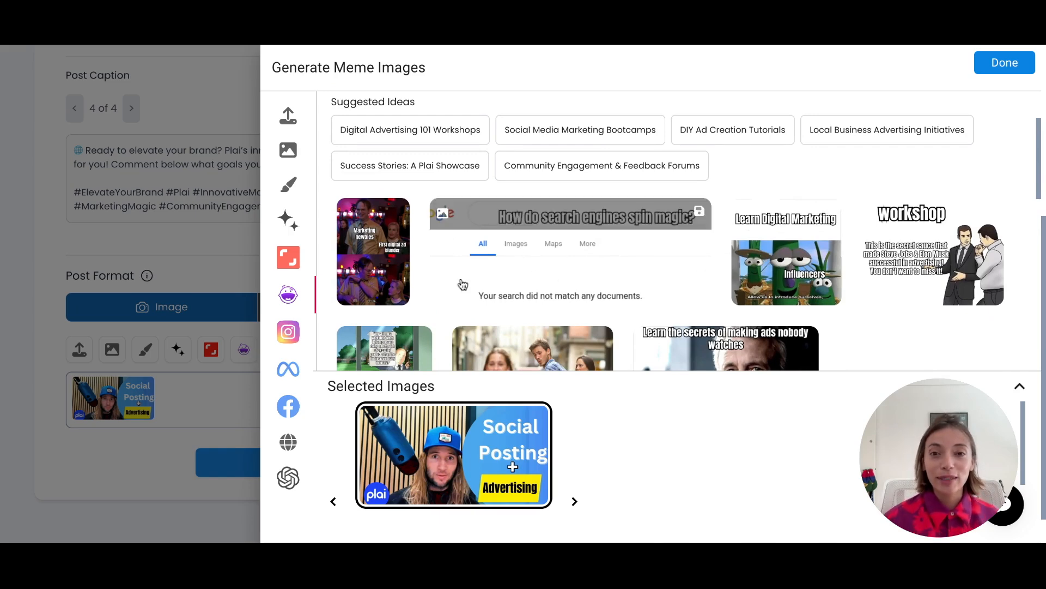
Step: Try the "Marketers" meme as the post image and reposition its 1:1 crop area
scroll(463, 284, "down", 1)
left_click(479, 317)
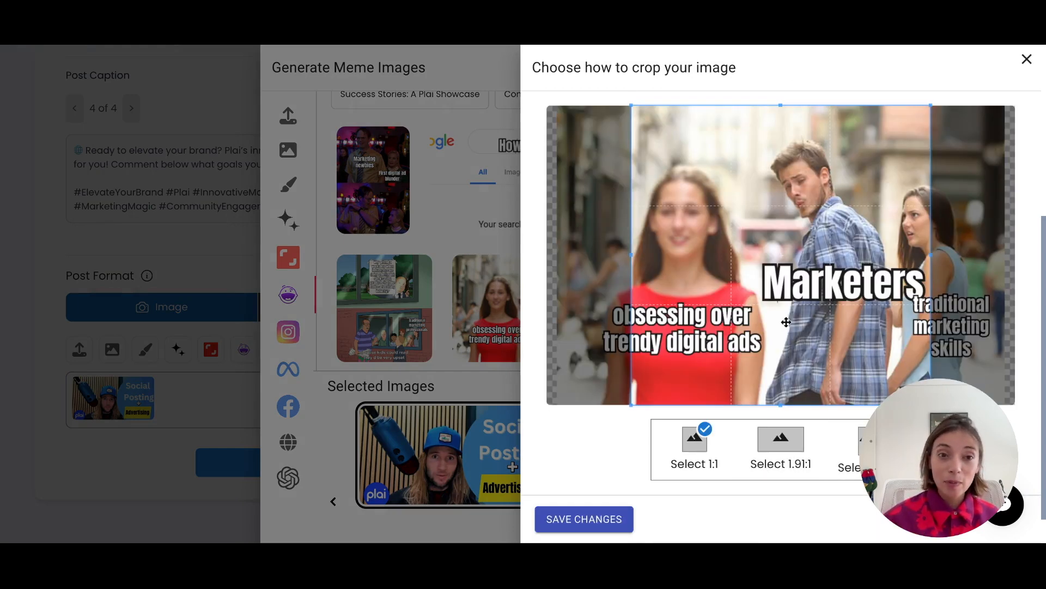
left_click_drag(730, 322, 806, 322)
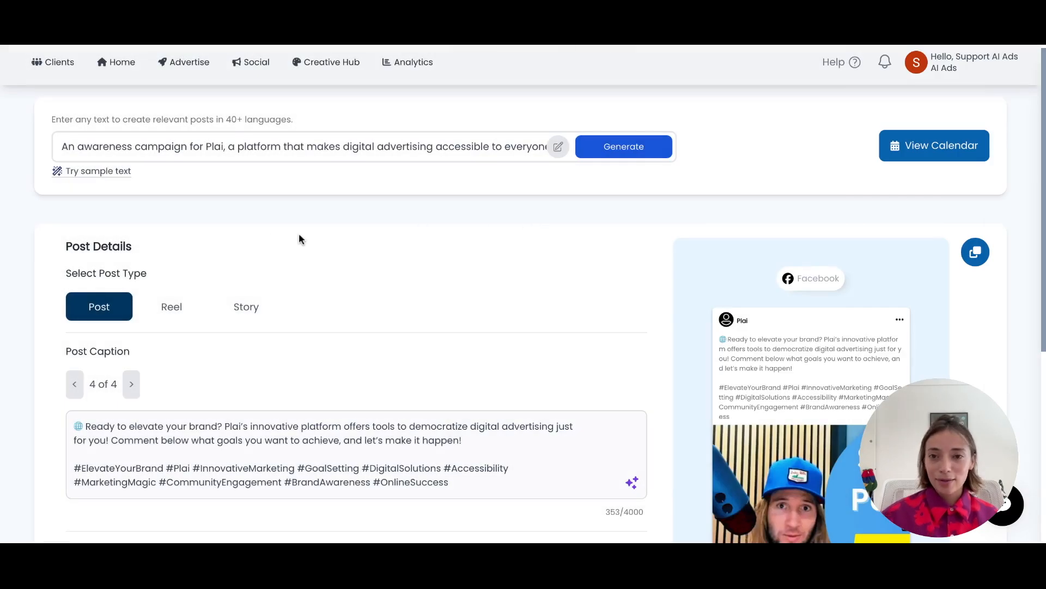
Step: Add another post below the current Facebook post
scroll(296, 237, "down", 1)
scroll(295, 235, "down", 3)
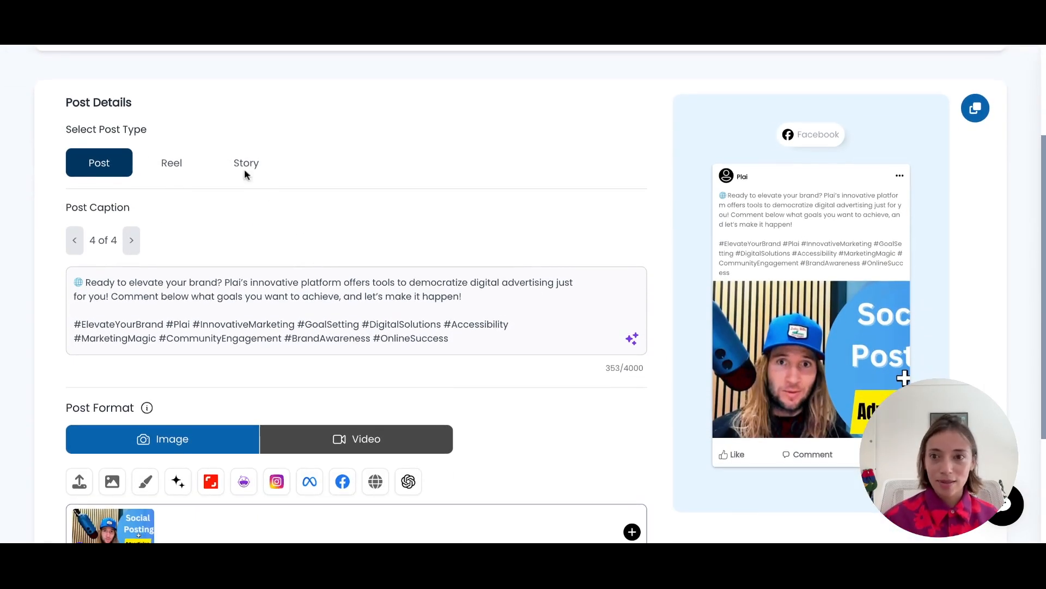
scroll(224, 236, "down", 3)
left_click(488, 497)
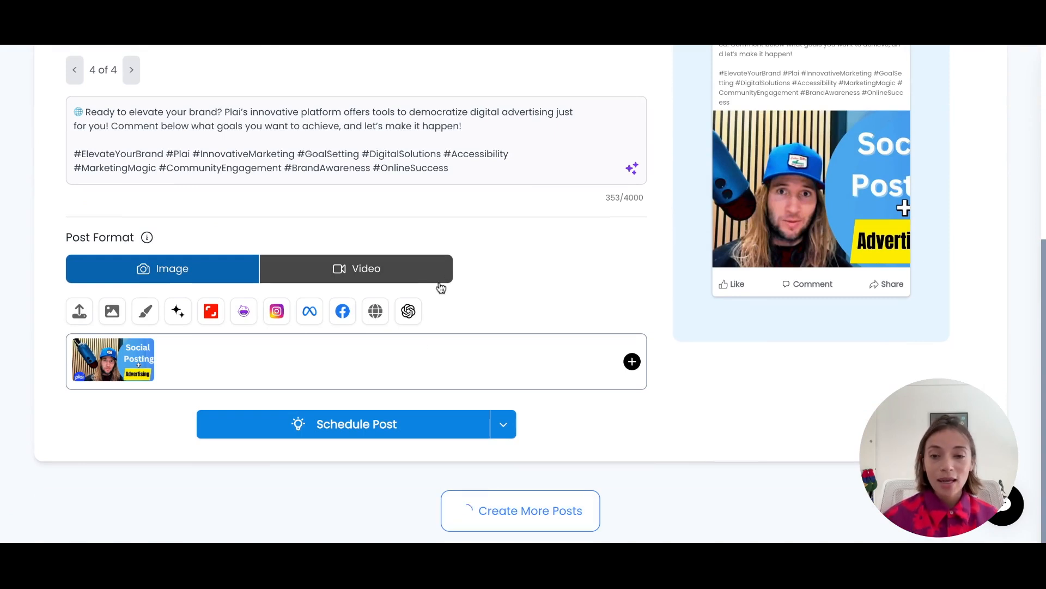
Step: Start scheduling the first Facebook post and set its publish date to January 31, 2025
scroll(439, 285, "down", 4)
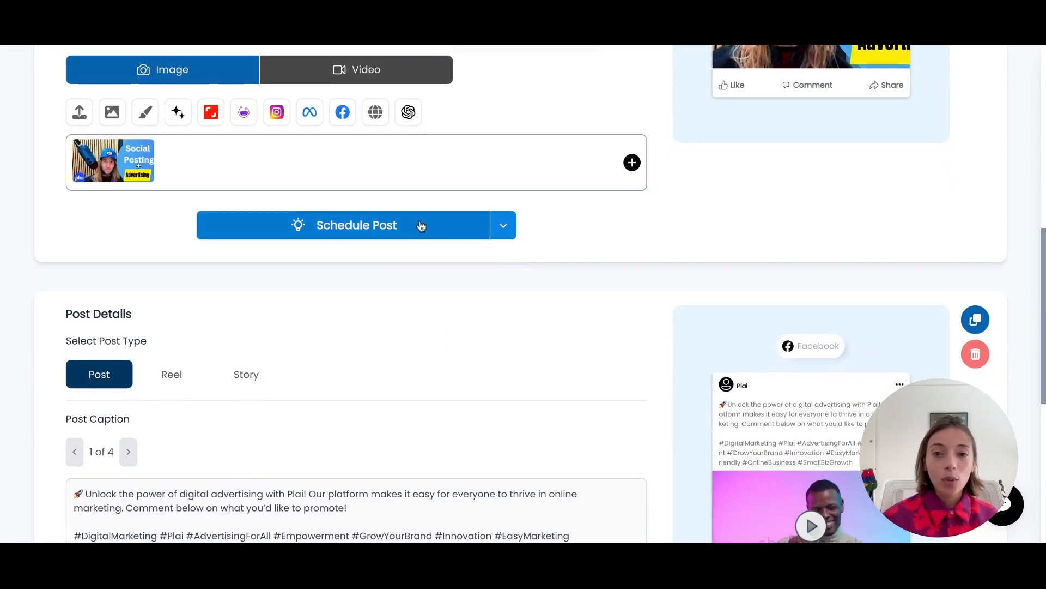
left_click(389, 225)
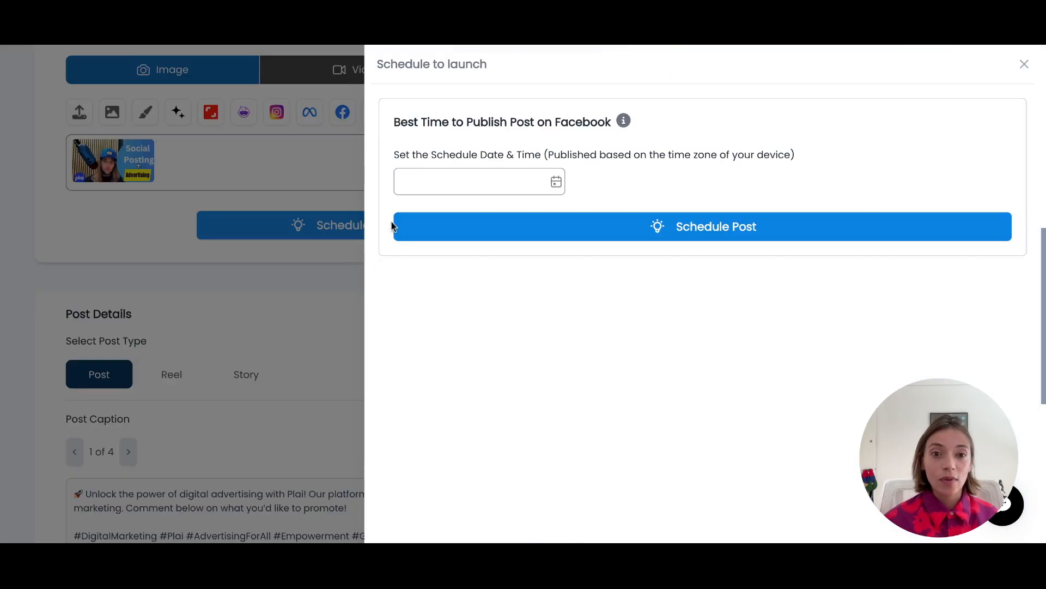
left_click(523, 181)
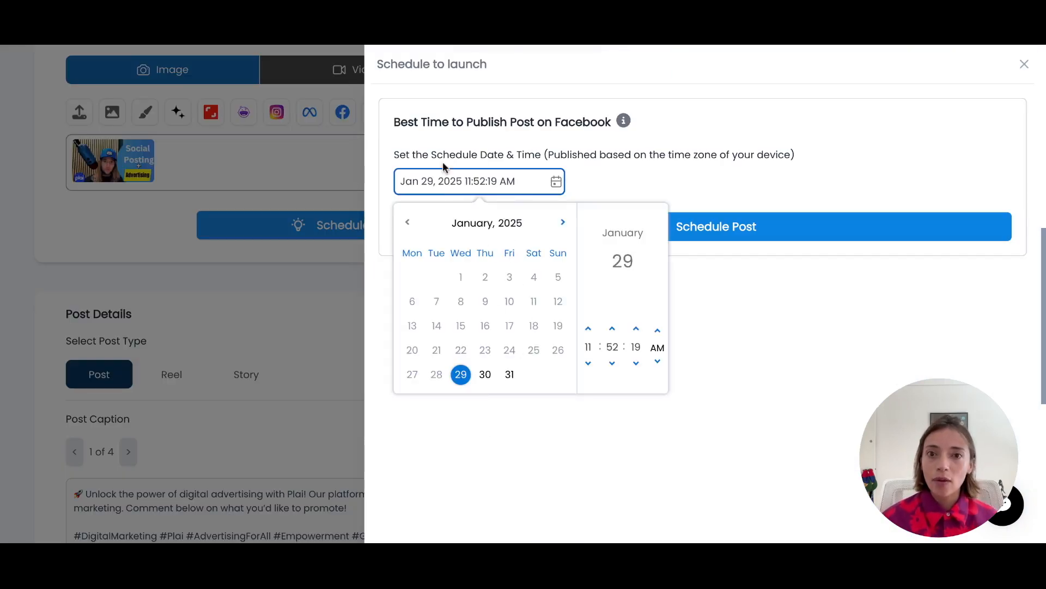
left_click(511, 375)
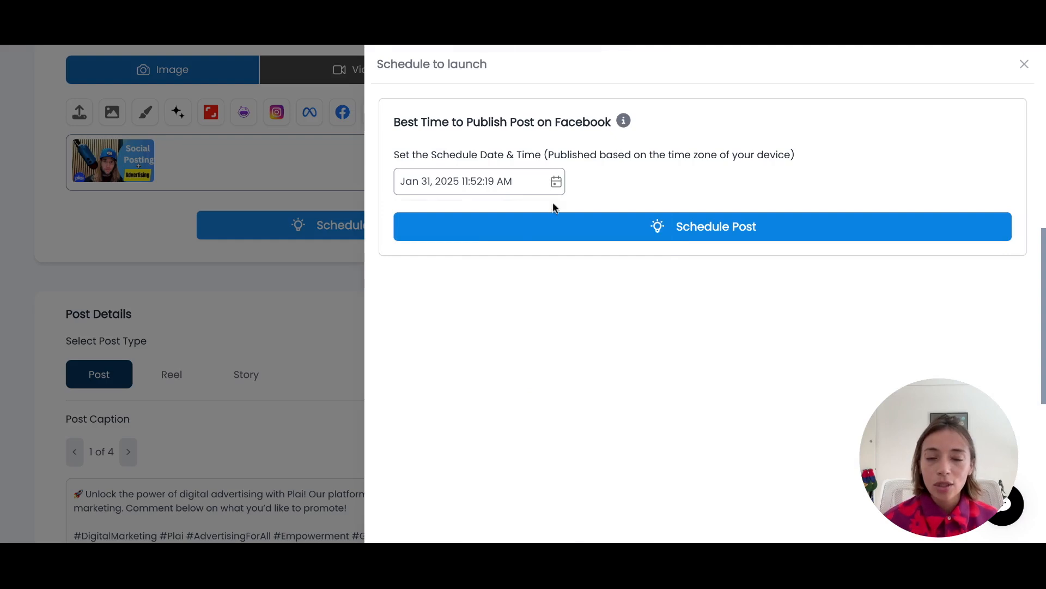
Step: Set the publish time to 01:52:19 PM and confirm scheduling the post
left_click(562, 182)
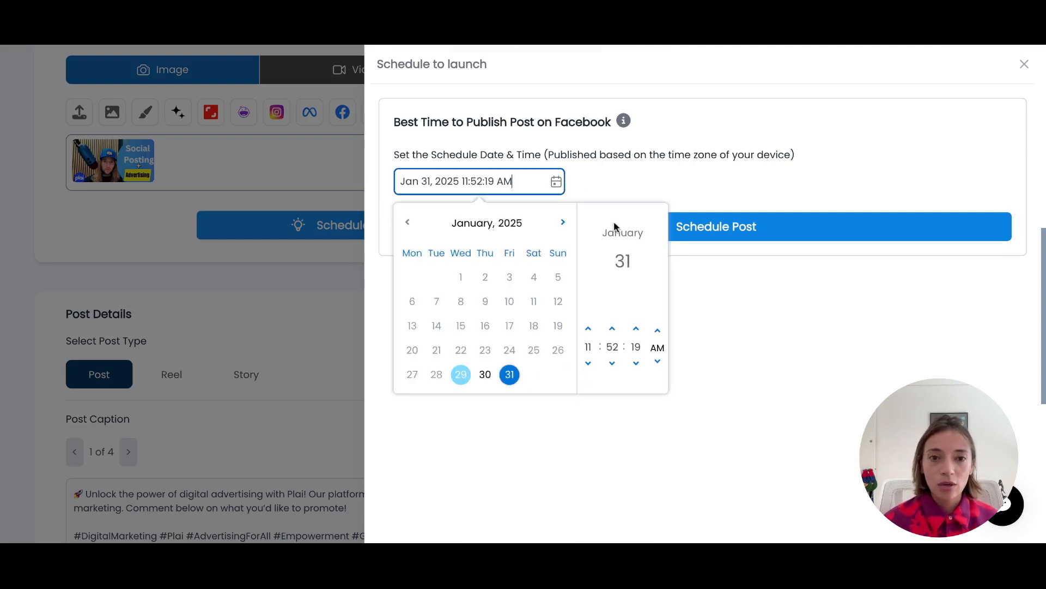
left_click(588, 328)
left_click(588, 328)
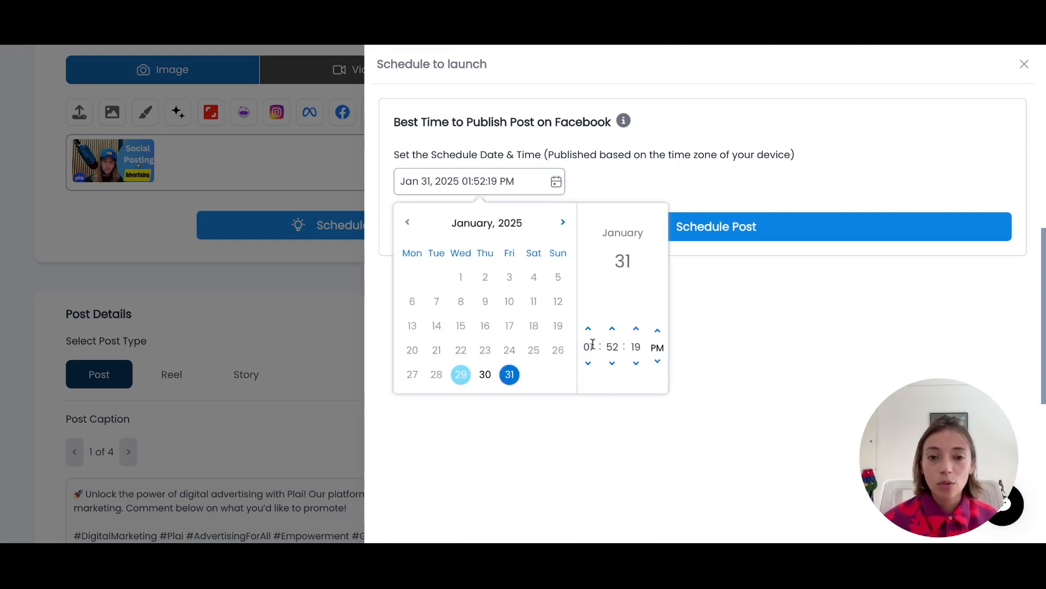
left_click(605, 439)
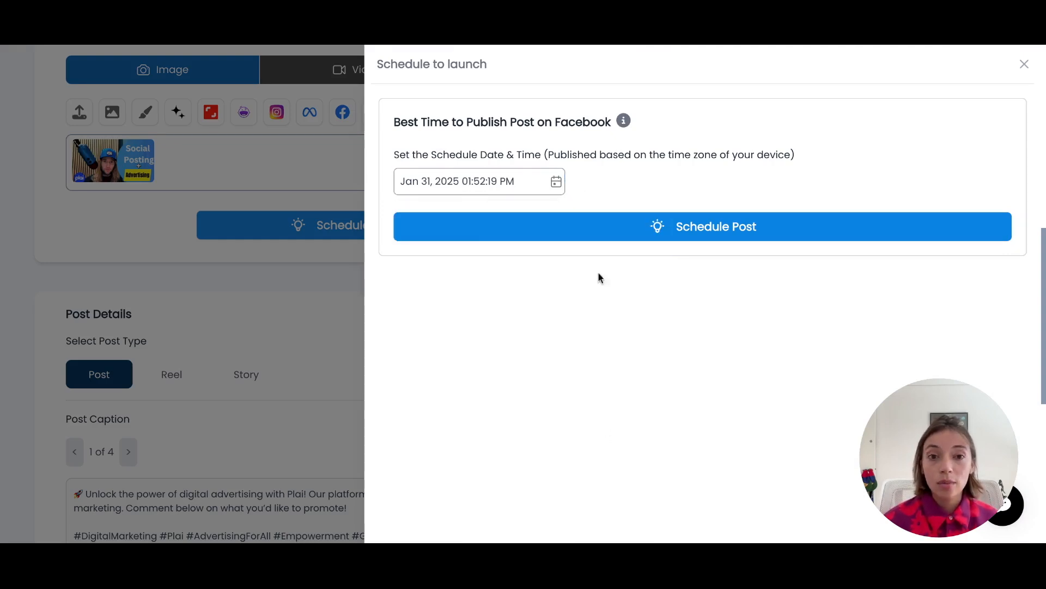
left_click(669, 230)
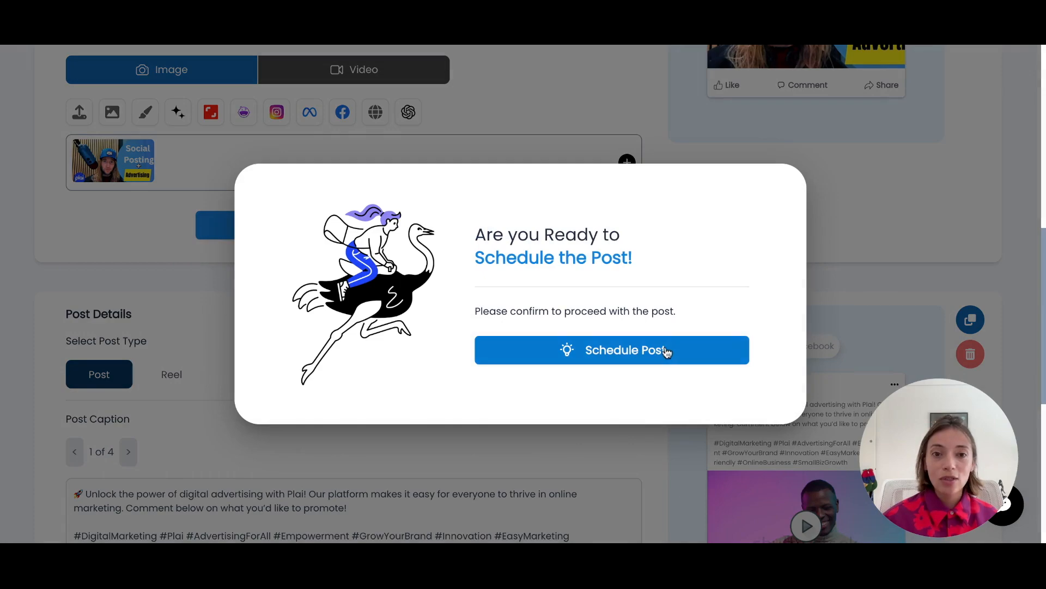
left_click(665, 350)
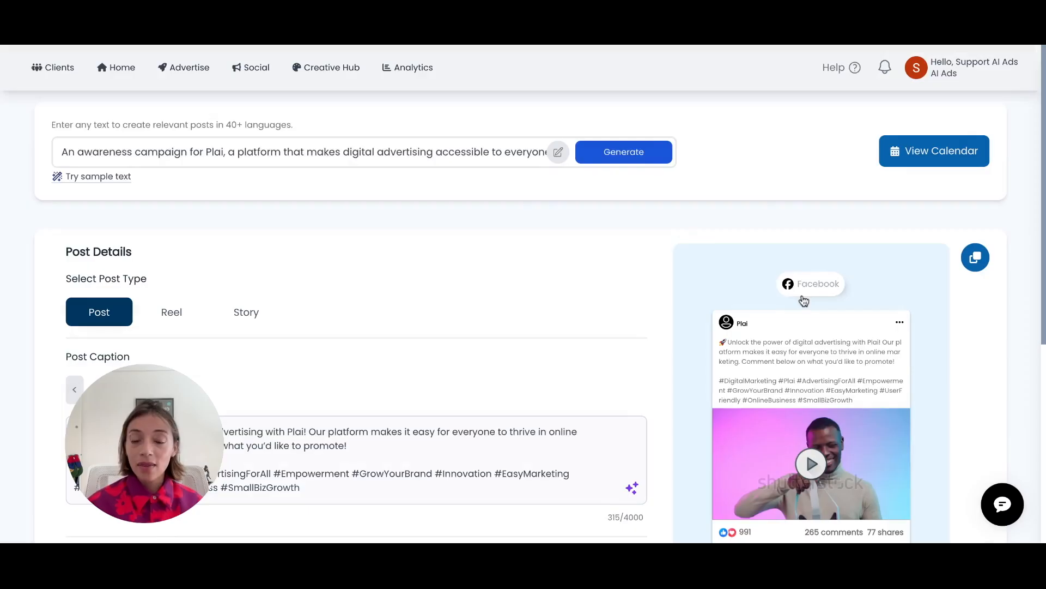
Step: View the January 2025 posting calendar, check the scheduled Facebook post, and close the calendar
left_click(915, 165)
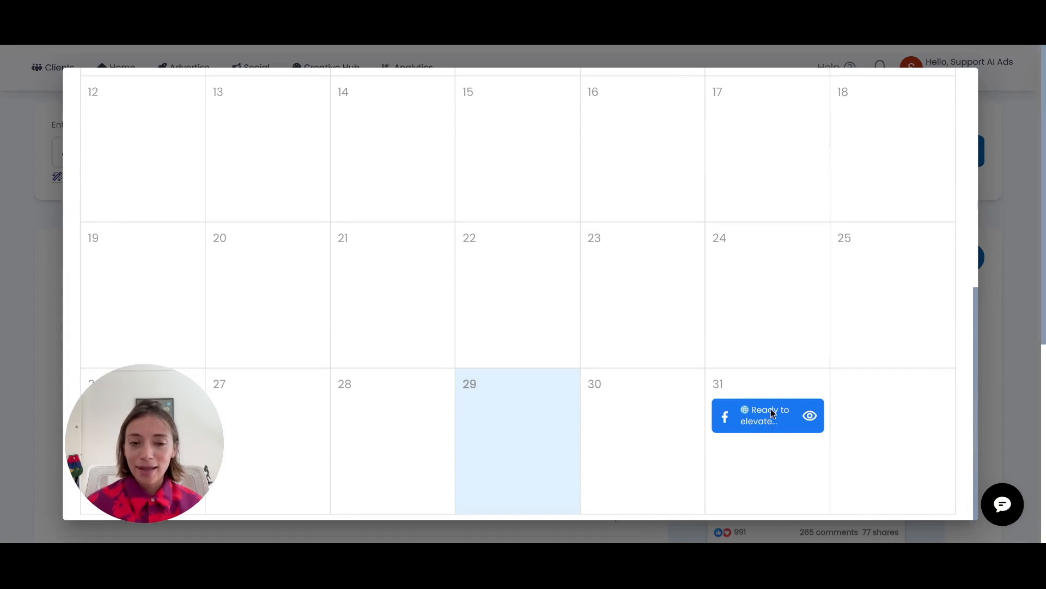
scroll(757, 405, "up", 1)
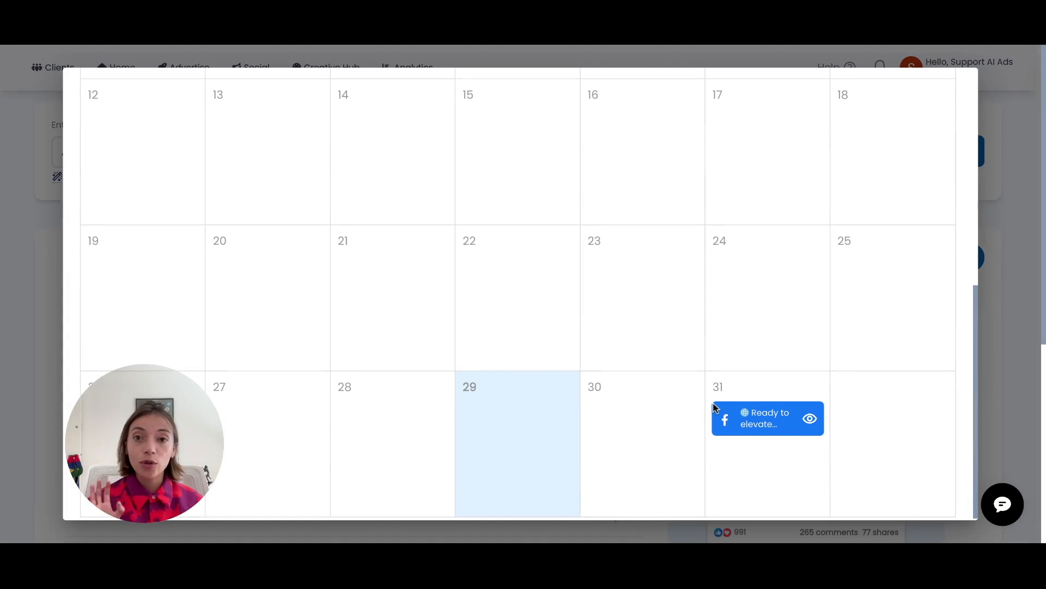
scroll(715, 407, "up", 8)
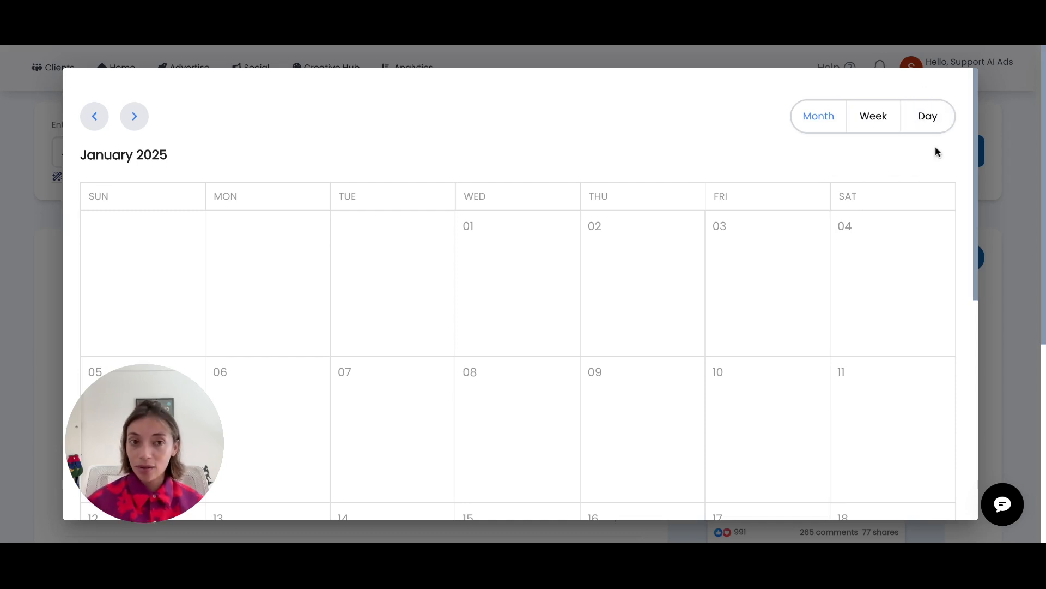
scroll(806, 227, "down", 8)
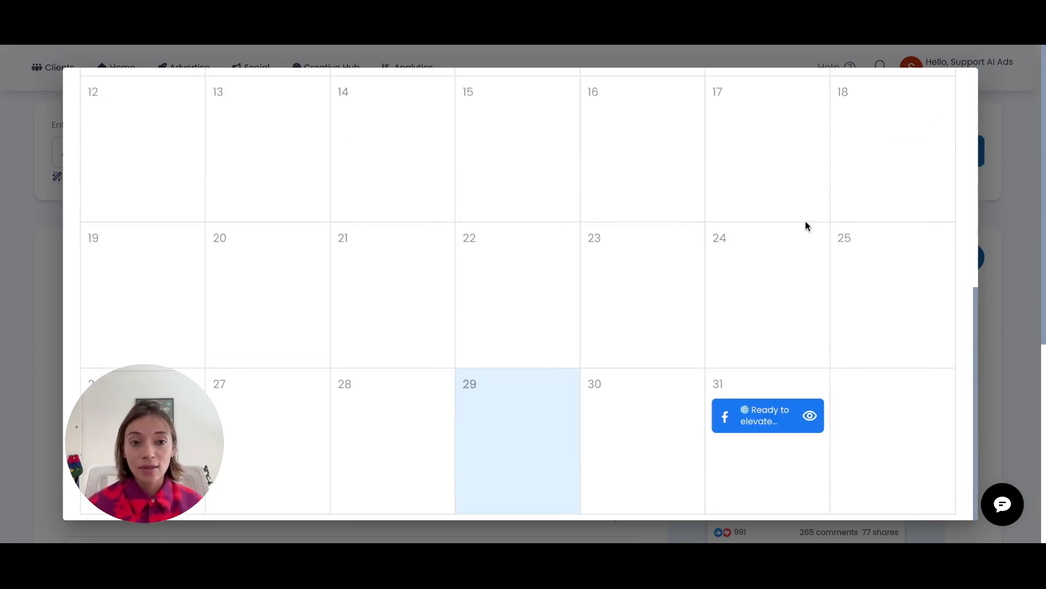
left_click(1019, 271)
Step: Add another post below the current Facebook post and review the captions, formats and media of both drafts
scroll(270, 389, "down", 6)
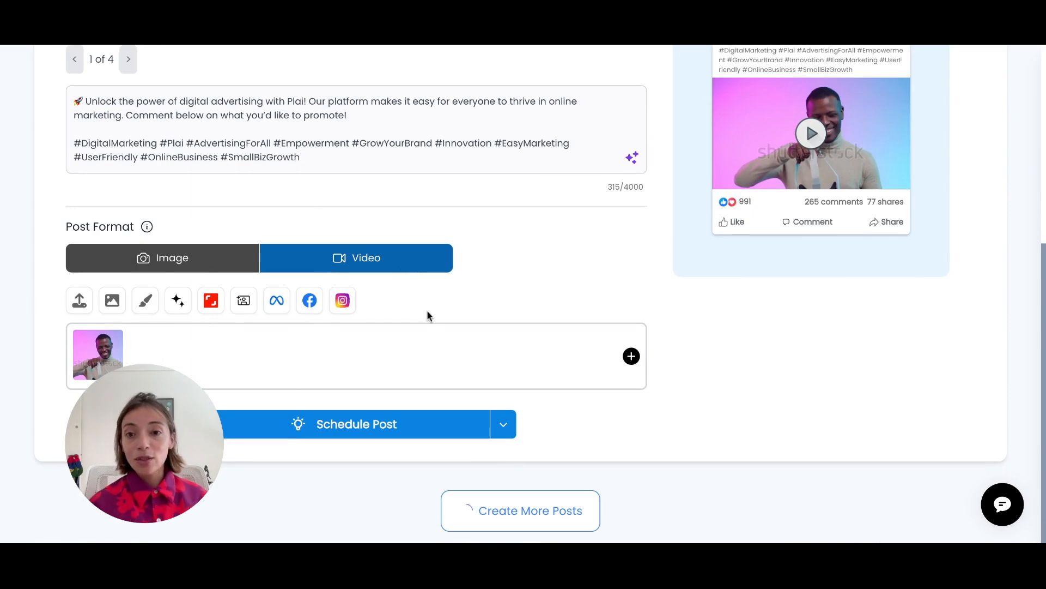
scroll(260, 289, "down", 8)
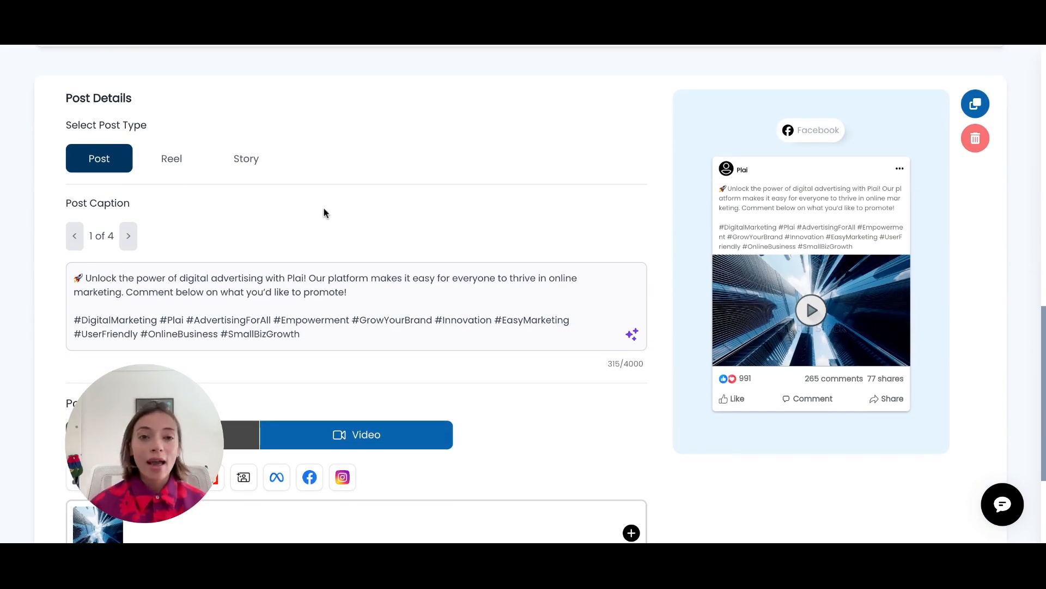
scroll(324, 213, "down", 1)
scroll(449, 227, "up", 2)
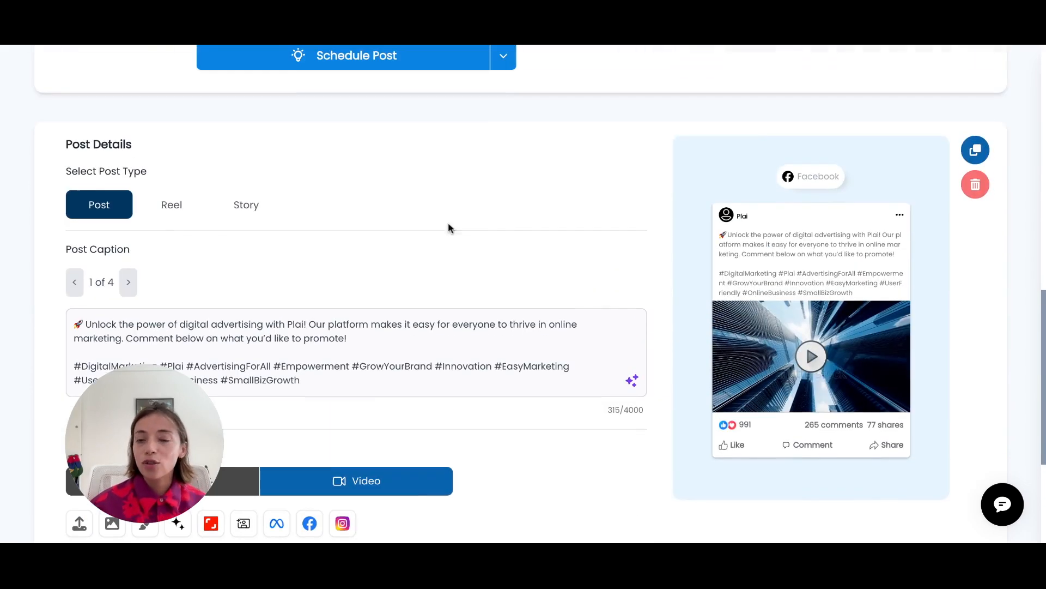
scroll(578, 235, "down", 4)
scroll(579, 387, "up", 17)
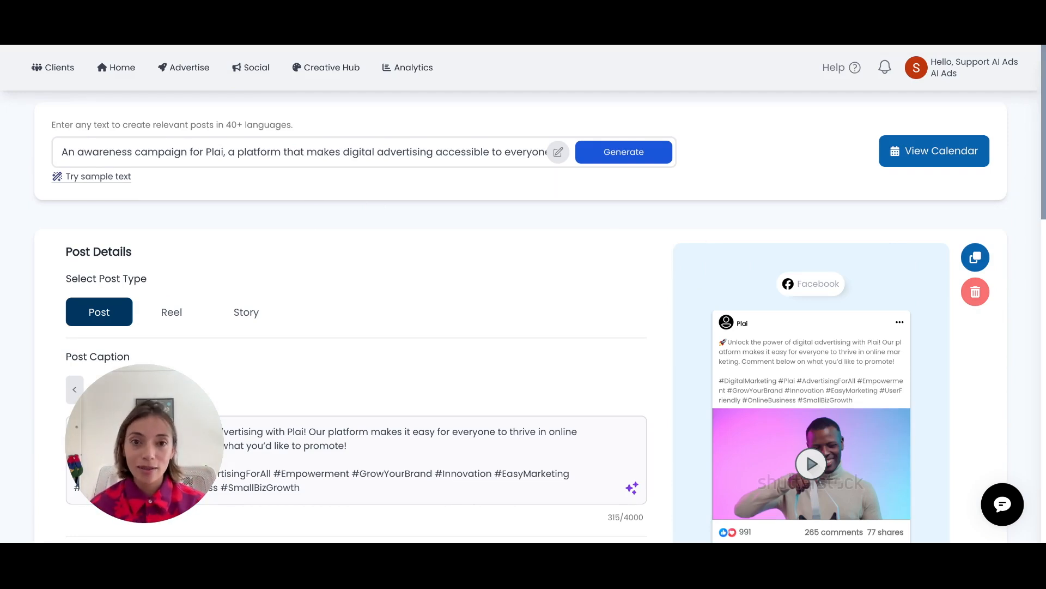
scroll(530, 300, "down", 10)
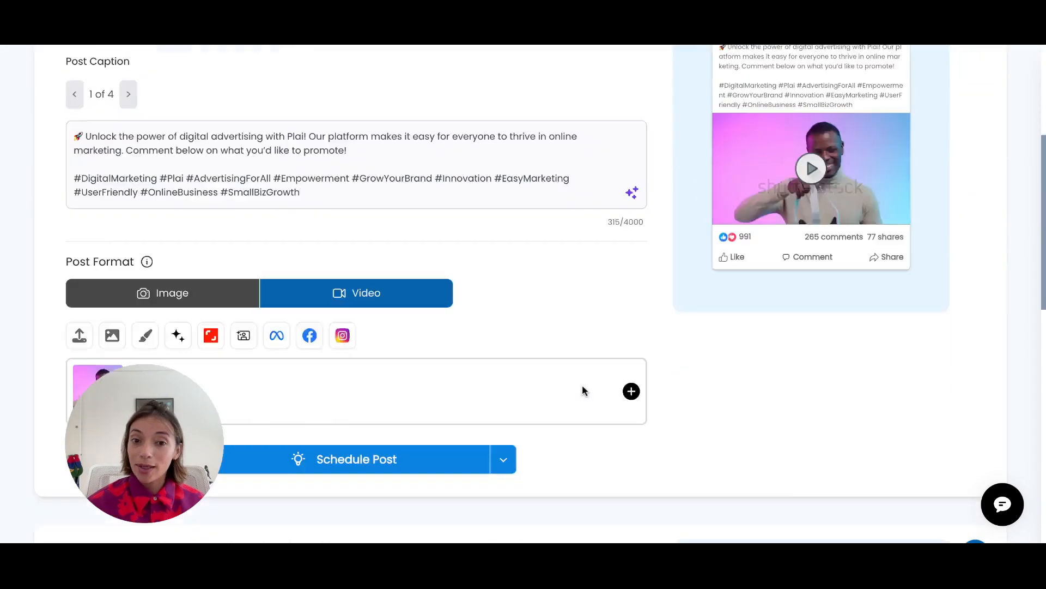
scroll(518, 296, "up", 10)
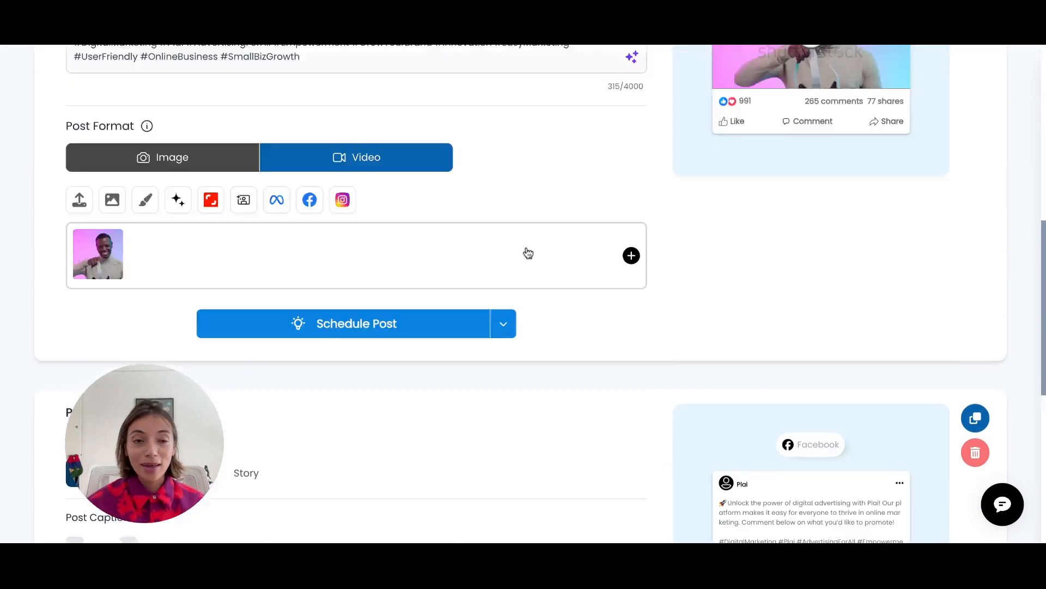